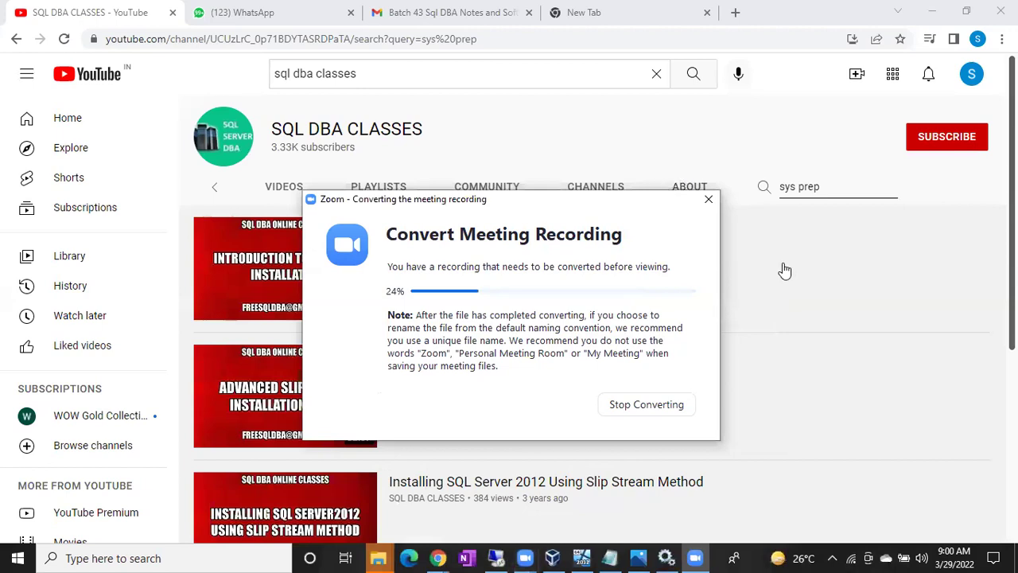
Check the SQL Server 2017 Setup installation progress in the 192.168.1.5 remote desktop session, then minimize the session.
left_click(850, 181)
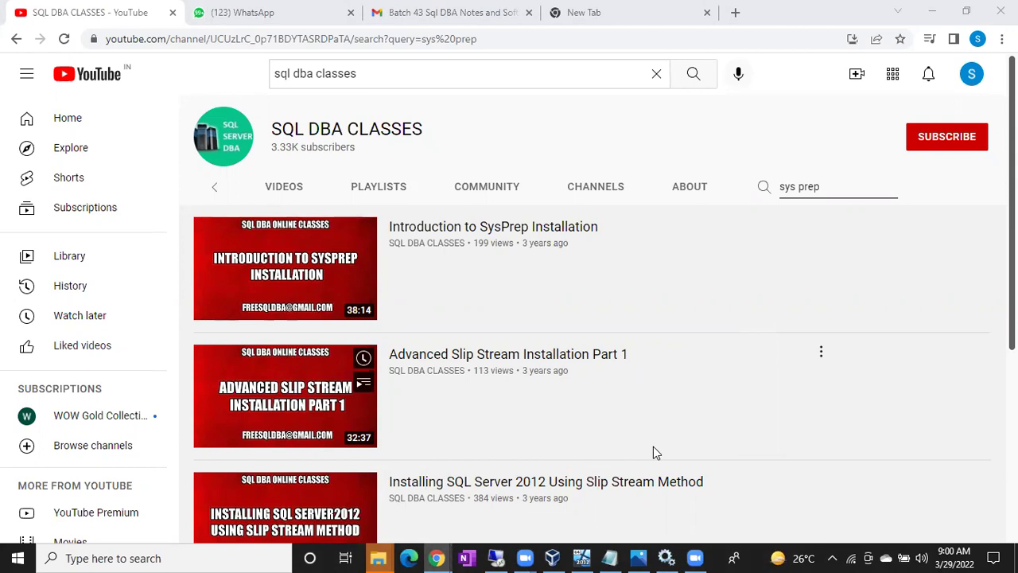
left_click(495, 557)
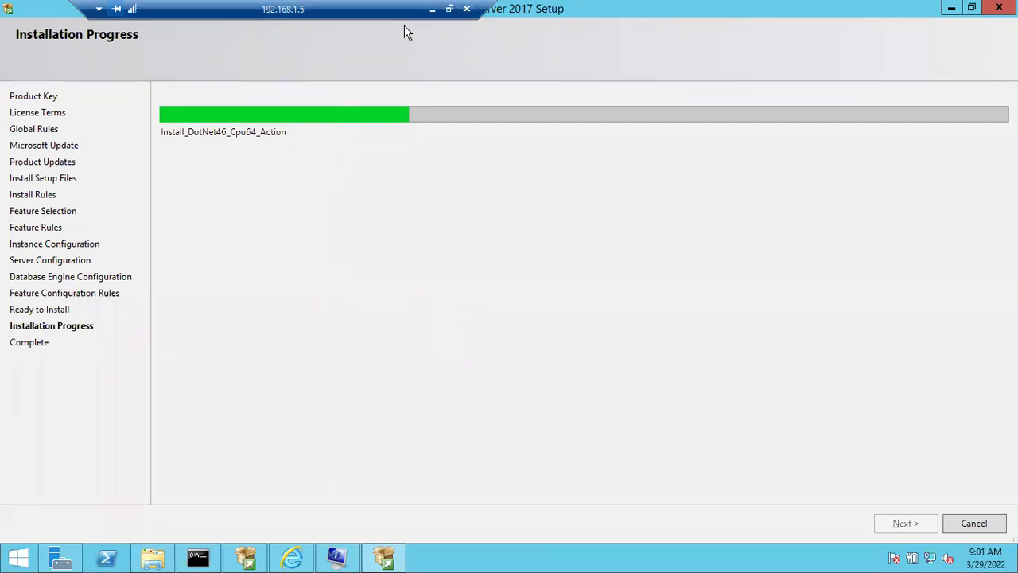
left_click(432, 9)
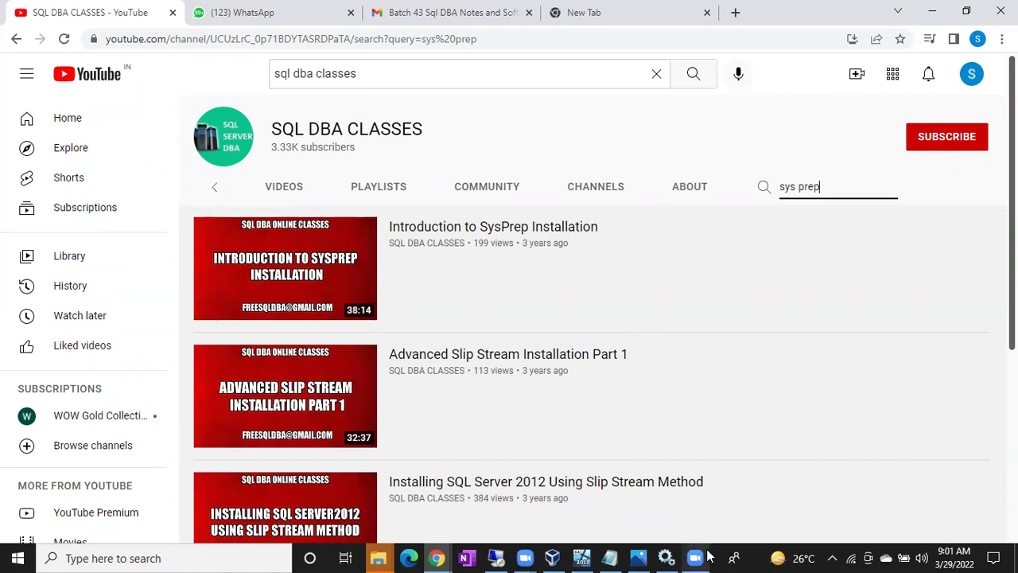
left_click(515, 558)
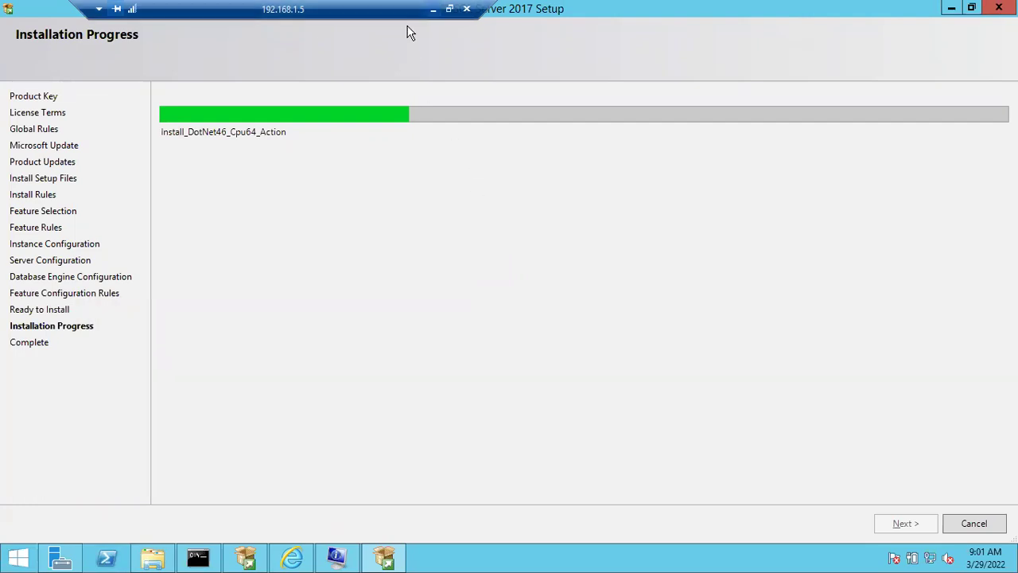
left_click(432, 8)
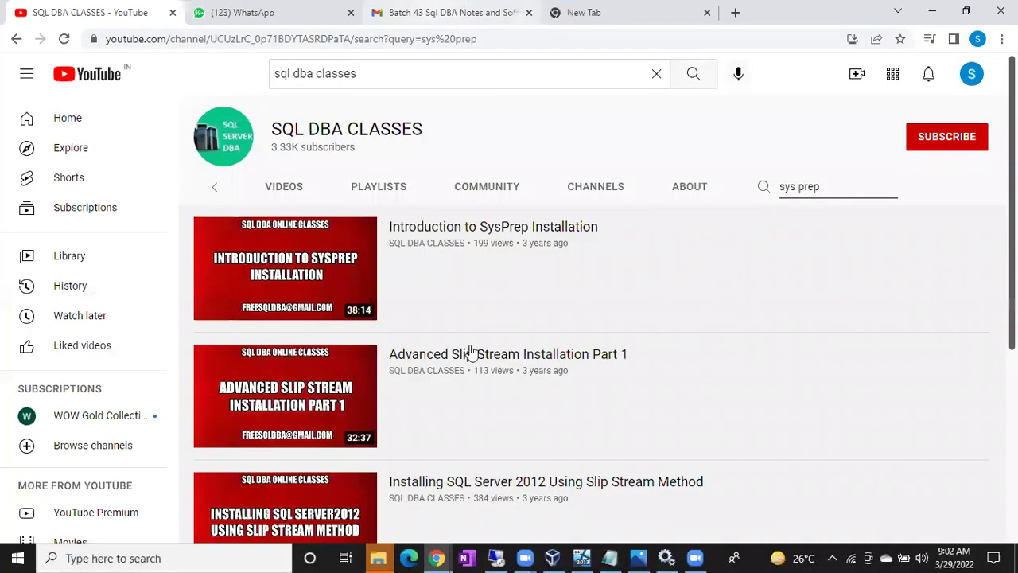
In VirtualBox, inspect the optical drive in the Batch43 machine's storage settings and the available disk image files, leaving without changes.
left_click(557, 558)
right_click(190, 365)
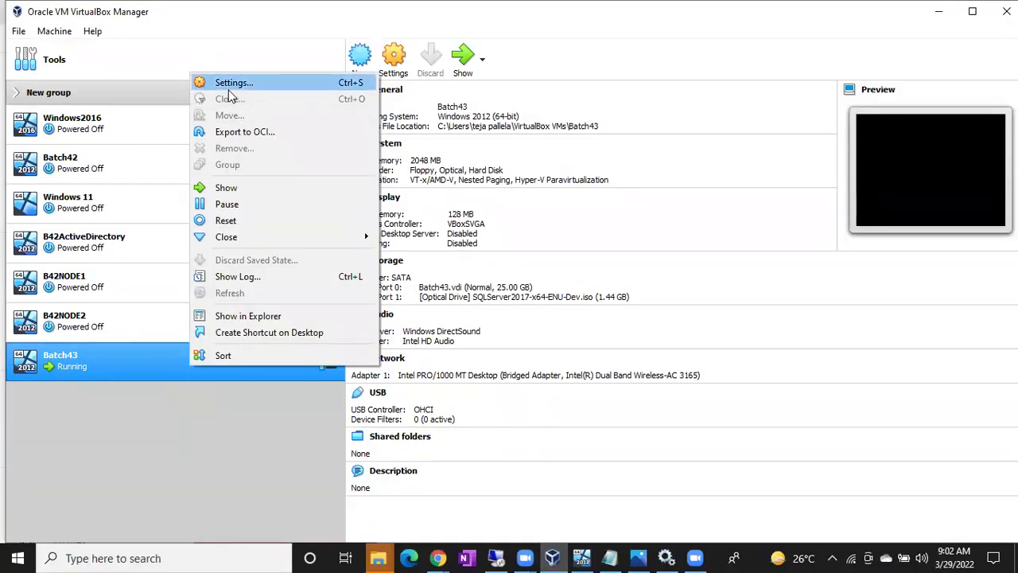
left_click(228, 90)
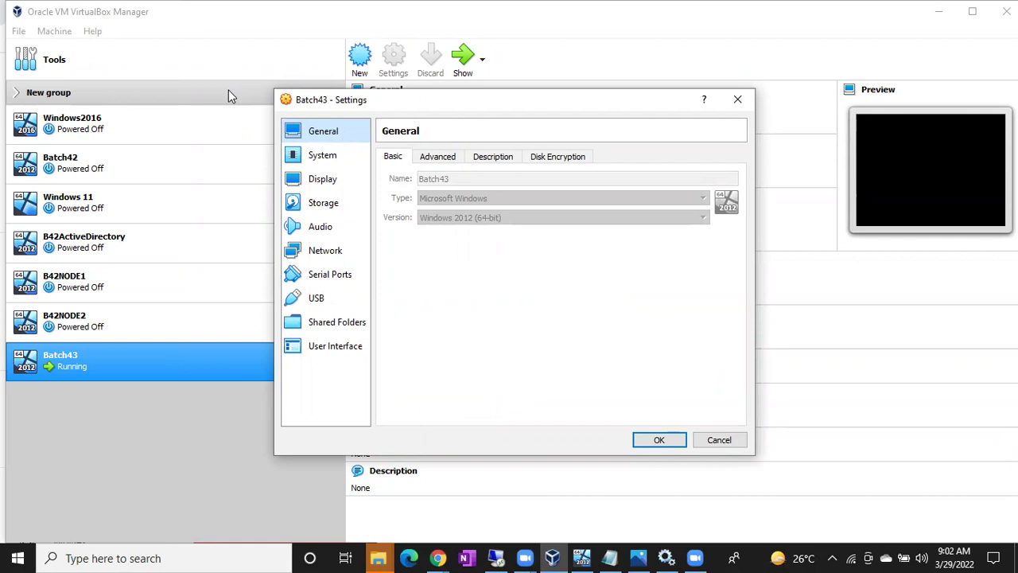
left_click(311, 202)
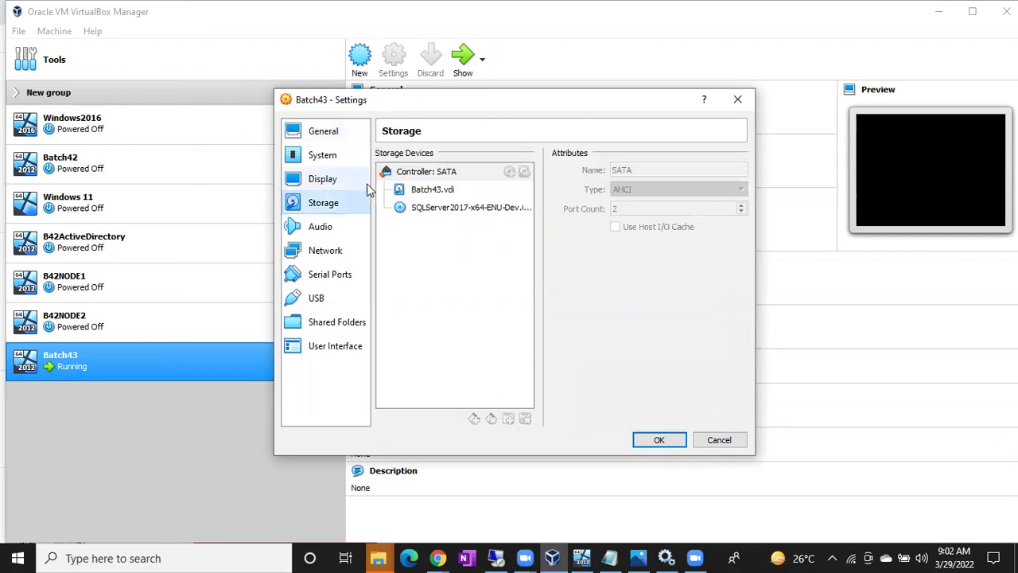
left_click(451, 206)
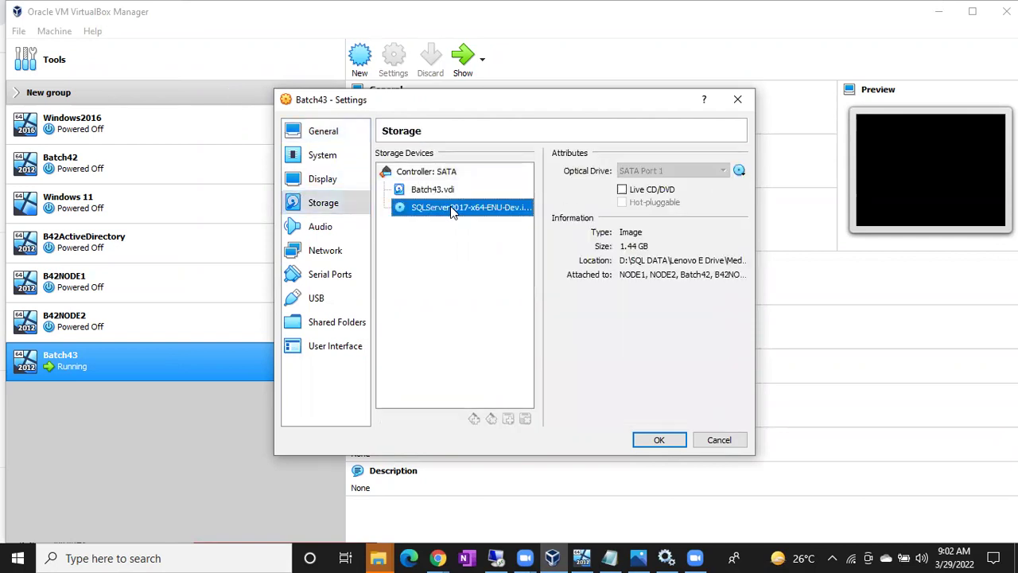
left_click(739, 170)
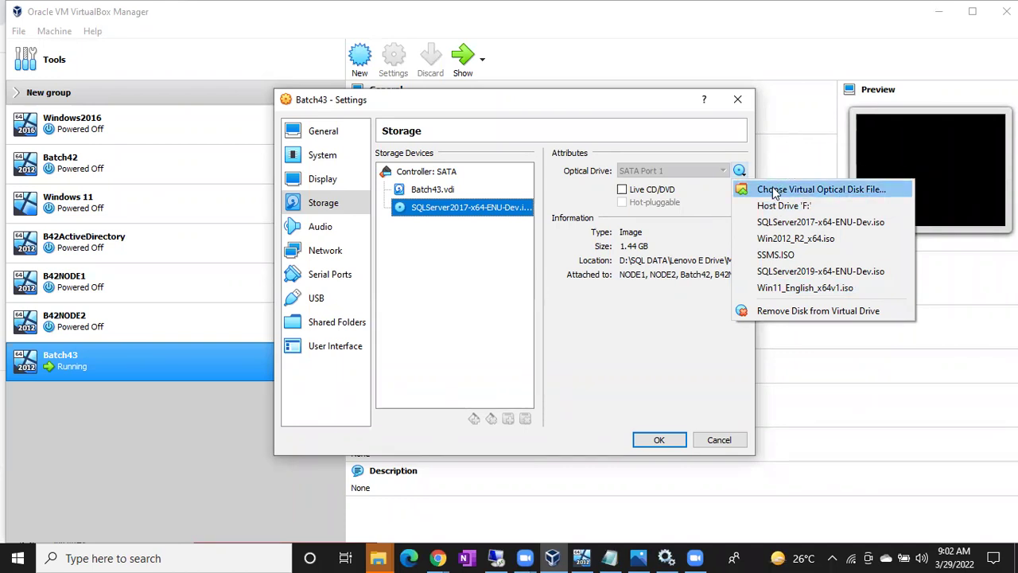
left_click(773, 191)
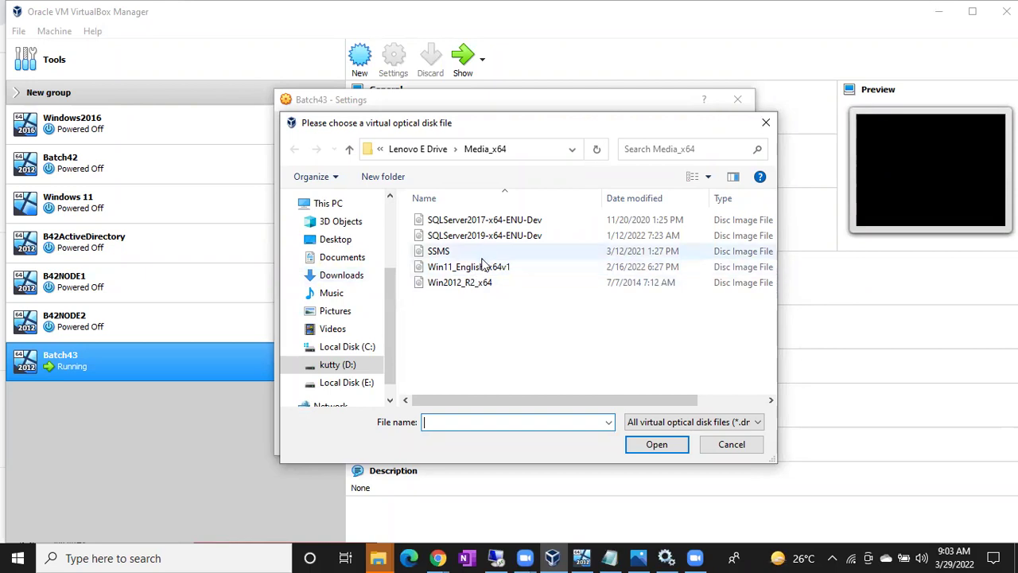
left_click(748, 448)
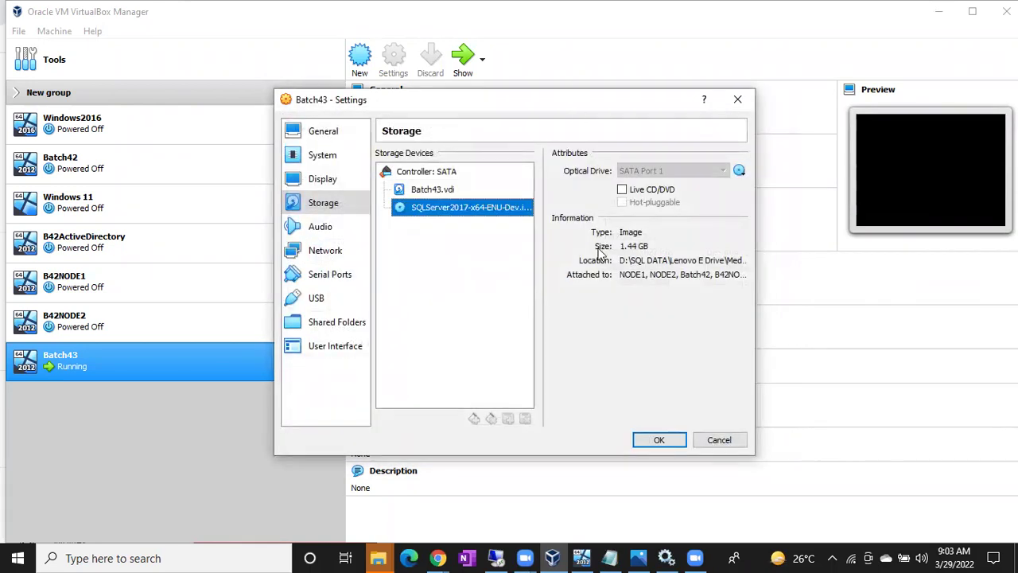
left_click(720, 441)
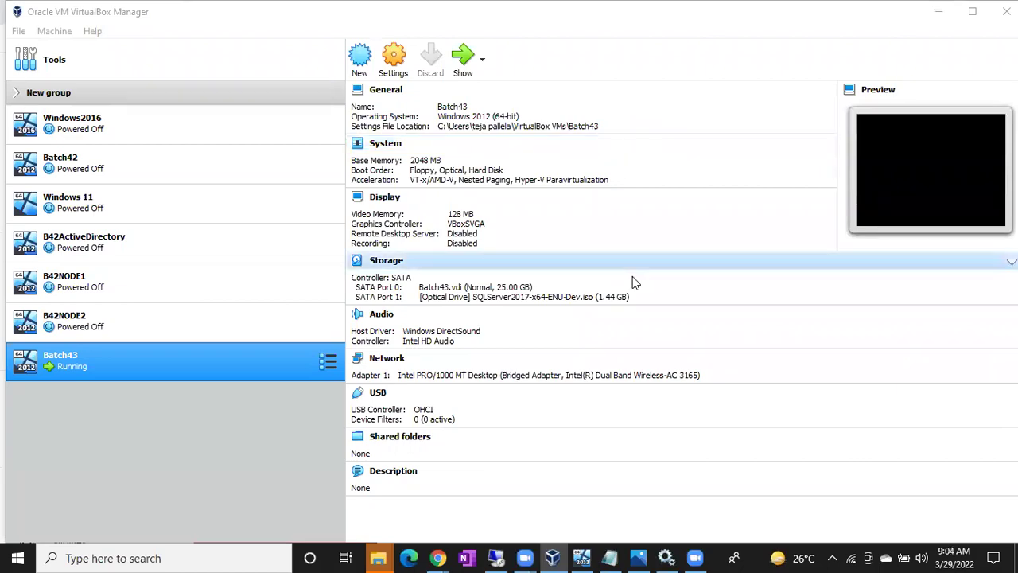
Switch to Chrome and look through the uploaded Batch 43 class videos on the SQL DBA CLASSES YouTube channel.
left_click(521, 557)
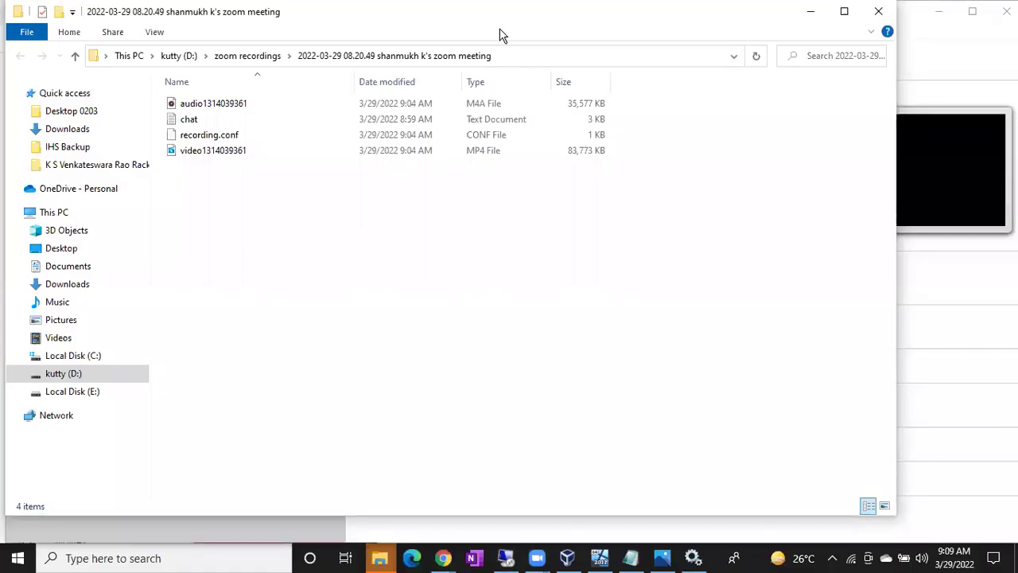
left_click(443, 558)
left_click(376, 491)
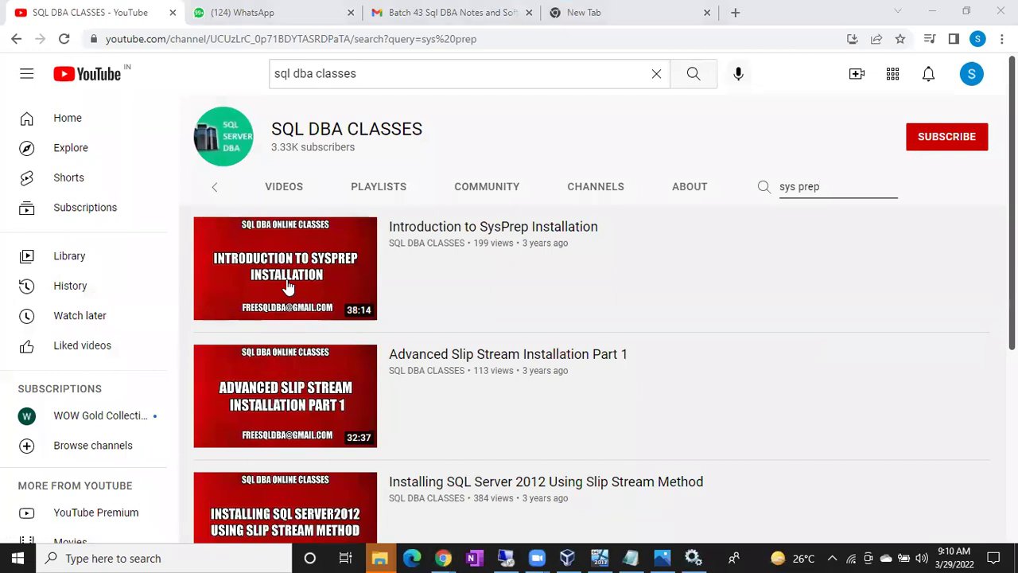
left_click(305, 187)
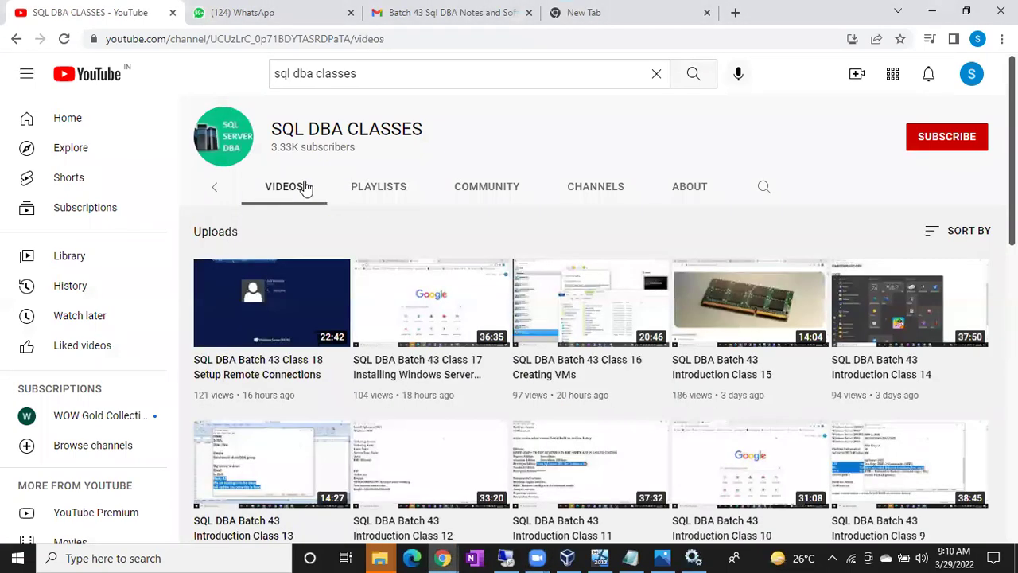
scroll(375, 448, "down", 3)
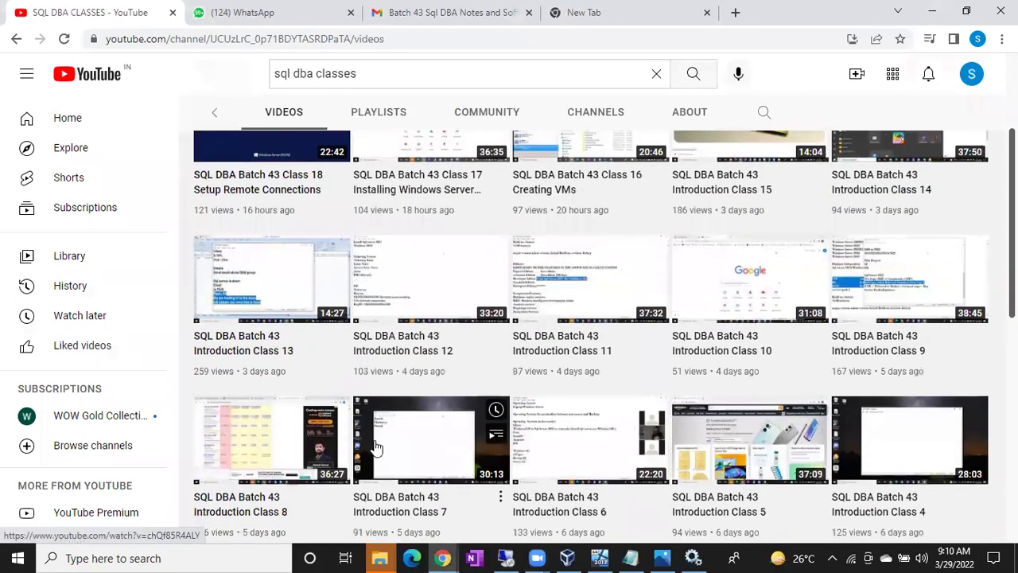
scroll(375, 448, "down", 3)
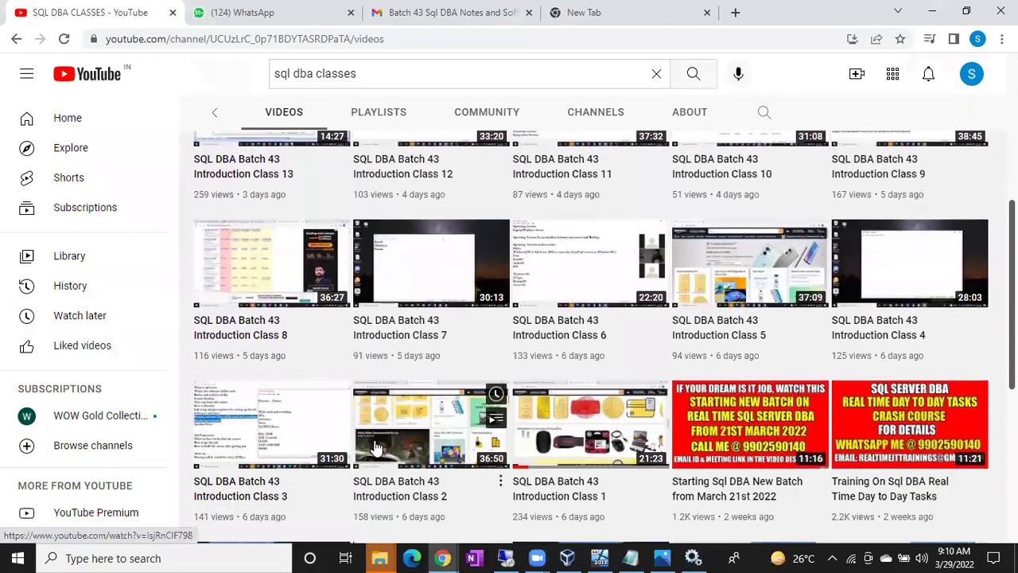
scroll(376, 448, "down", 1)
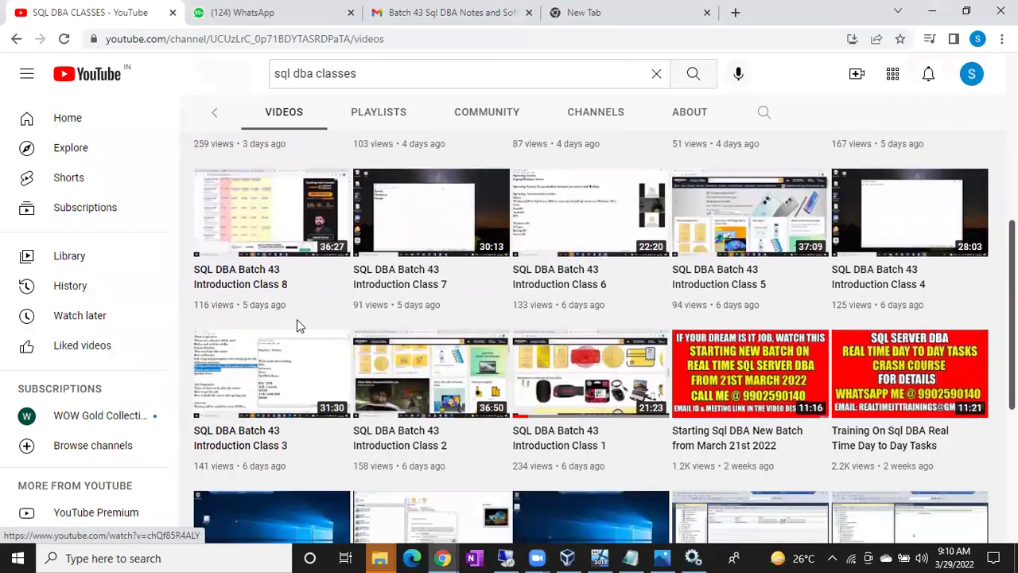
scroll(296, 319, "up", 2)
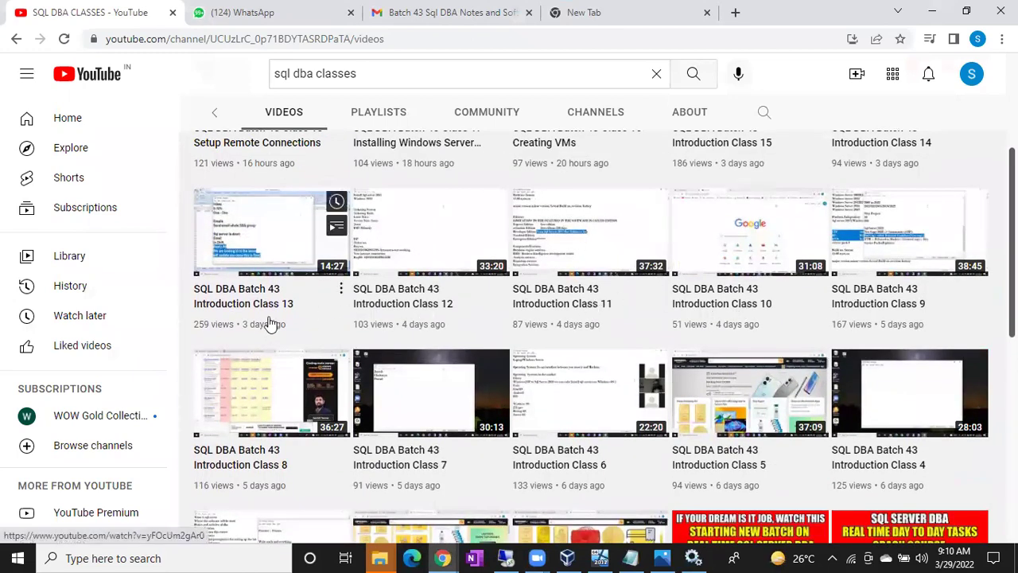
scroll(266, 326, "up", 2)
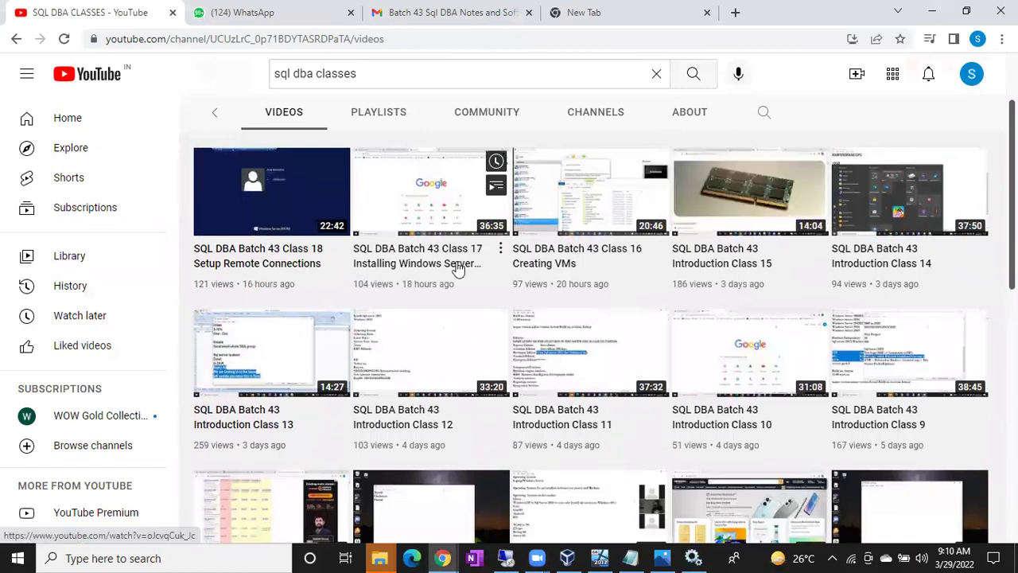
scroll(267, 287, "up", 2)
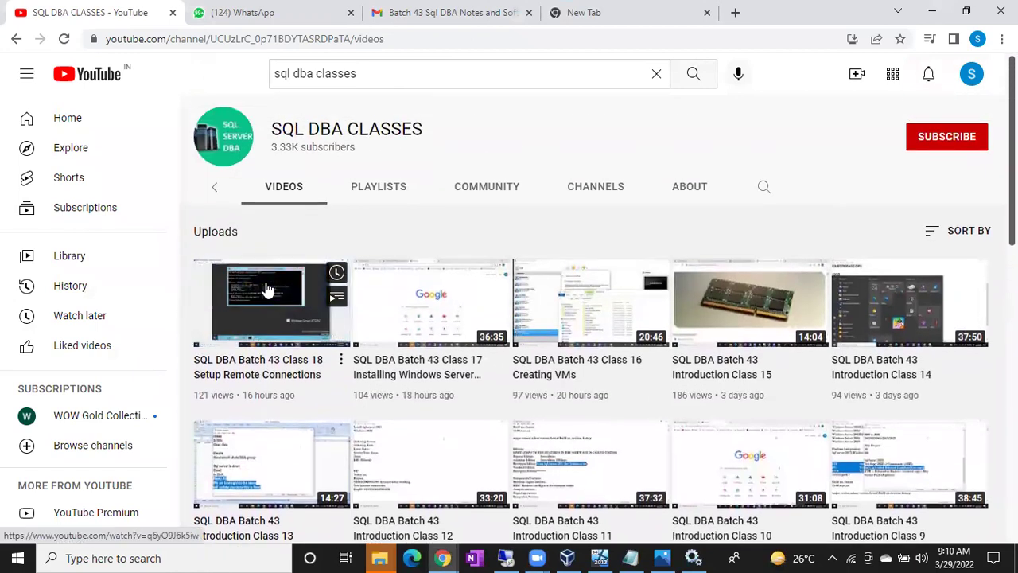
Open the channel's SQL DBA BATCH 43 playlist, pause playback and look through its list of classes.
left_click(395, 195)
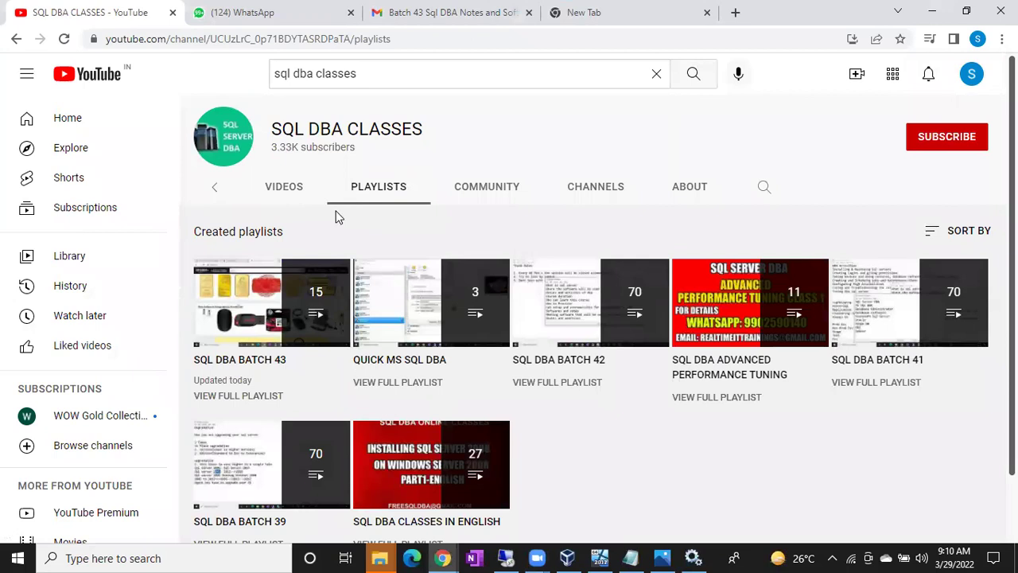
left_click(247, 302)
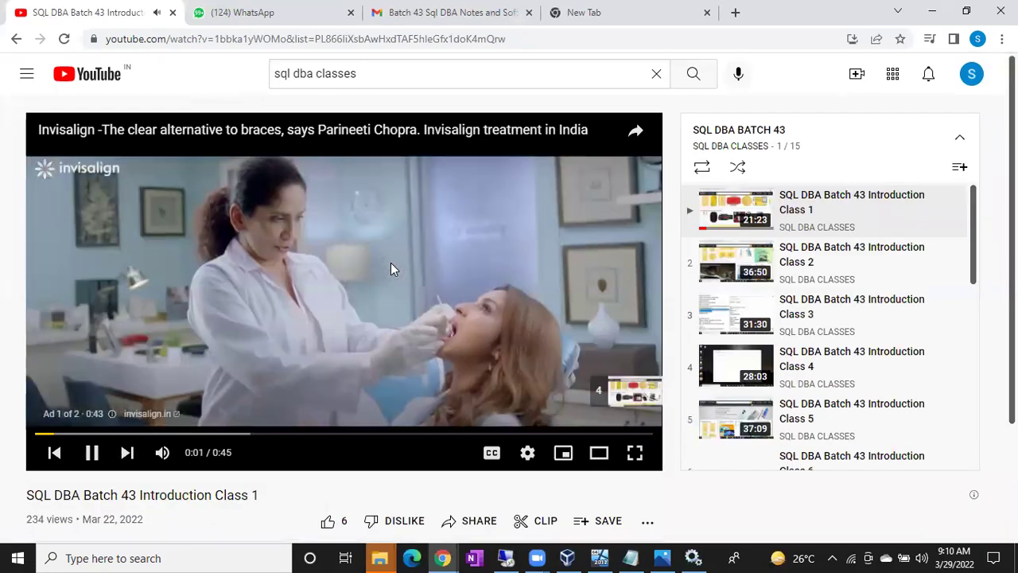
left_click(390, 269)
scroll(842, 313, "down", 2)
scroll(842, 313, "down", 4)
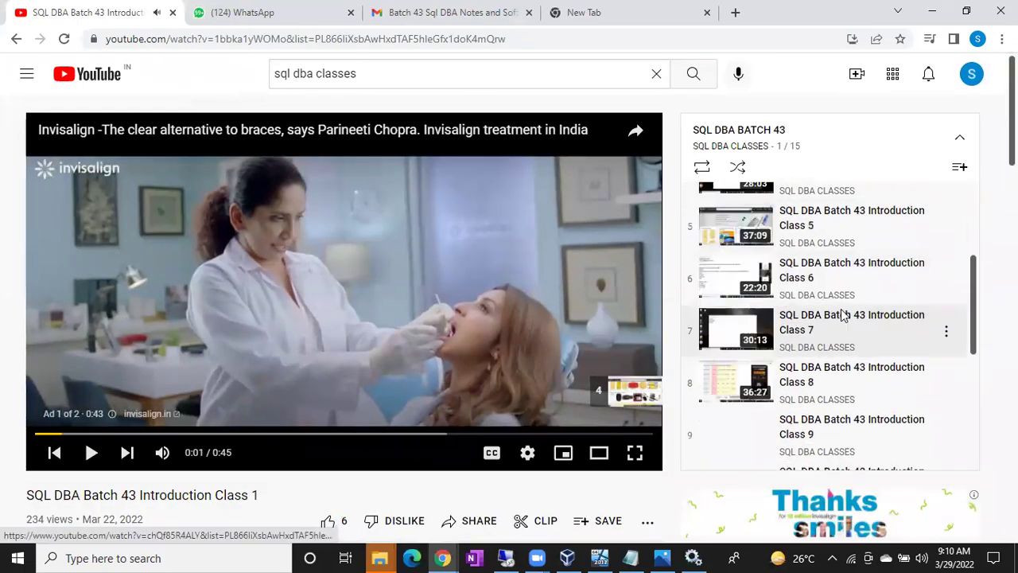
scroll(842, 314, "down", 2)
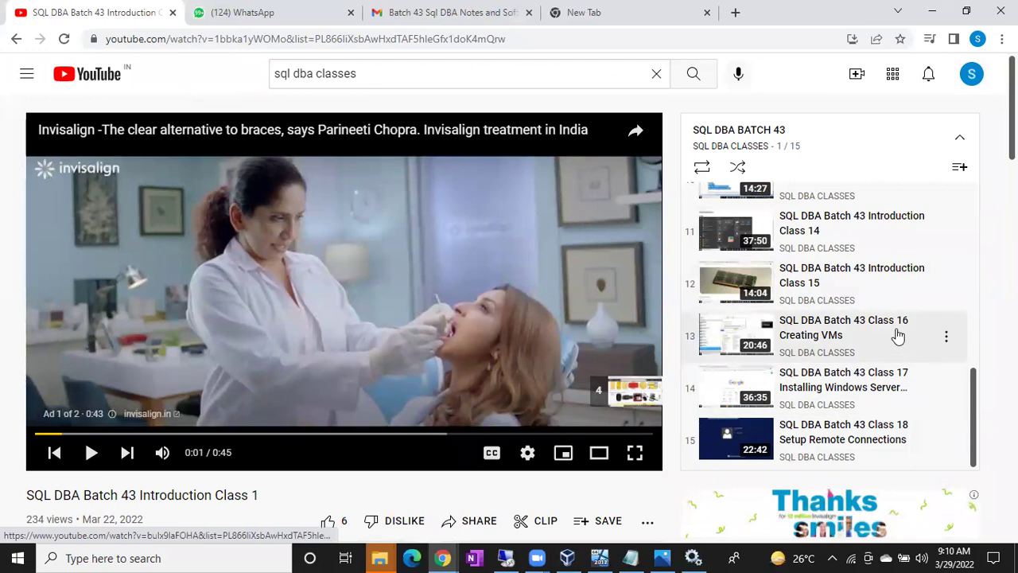
scroll(832, 301, "up", 3)
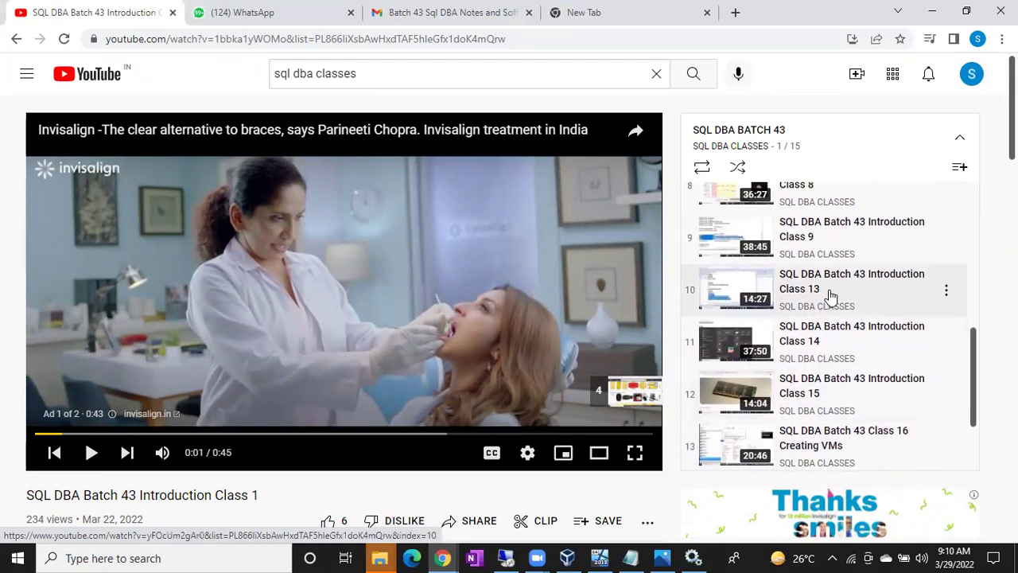
scroll(831, 301, "up", 1)
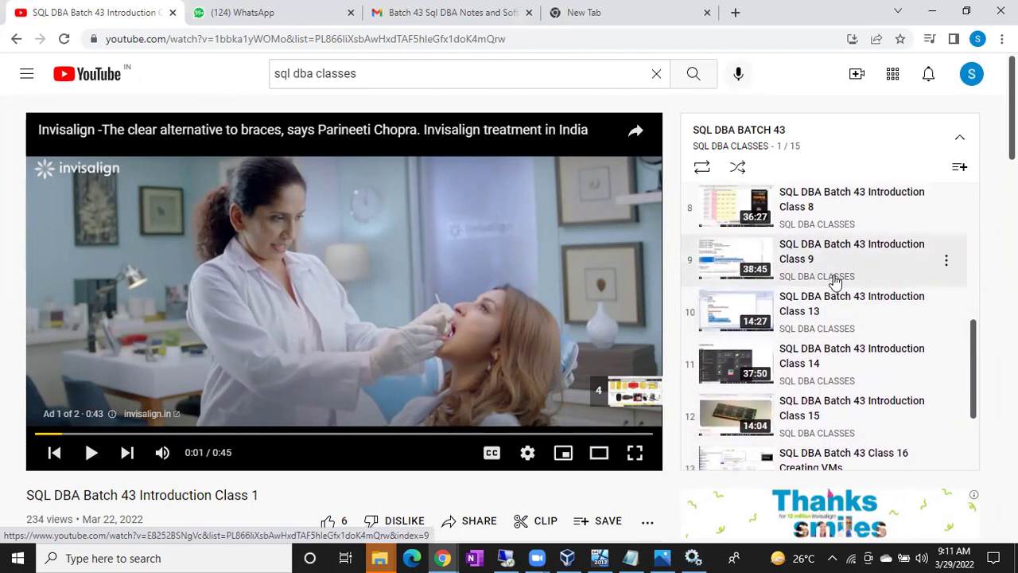
scroll(835, 277, "up", 8)
scroll(835, 278, "up", 3)
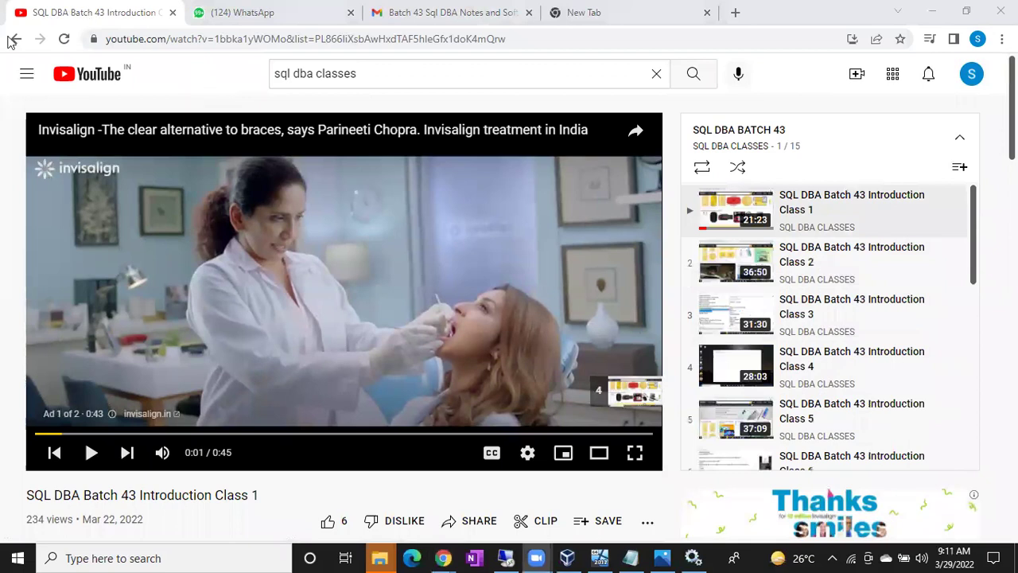
Return from the playlist to the channel and review its uploads for the Batch 43 introduction classes.
left_click(13, 39)
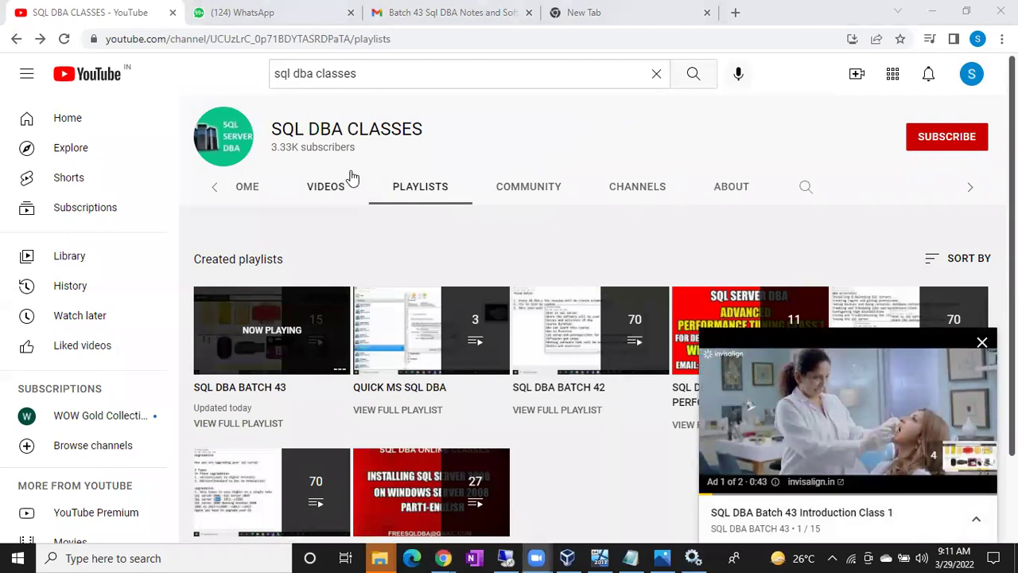
left_click(331, 196)
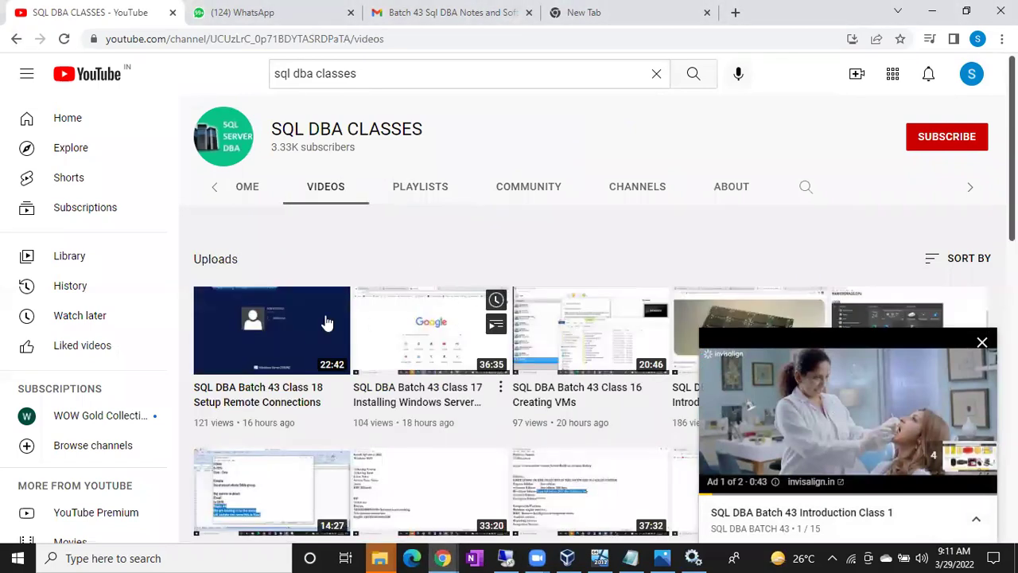
scroll(568, 386, "down", 2)
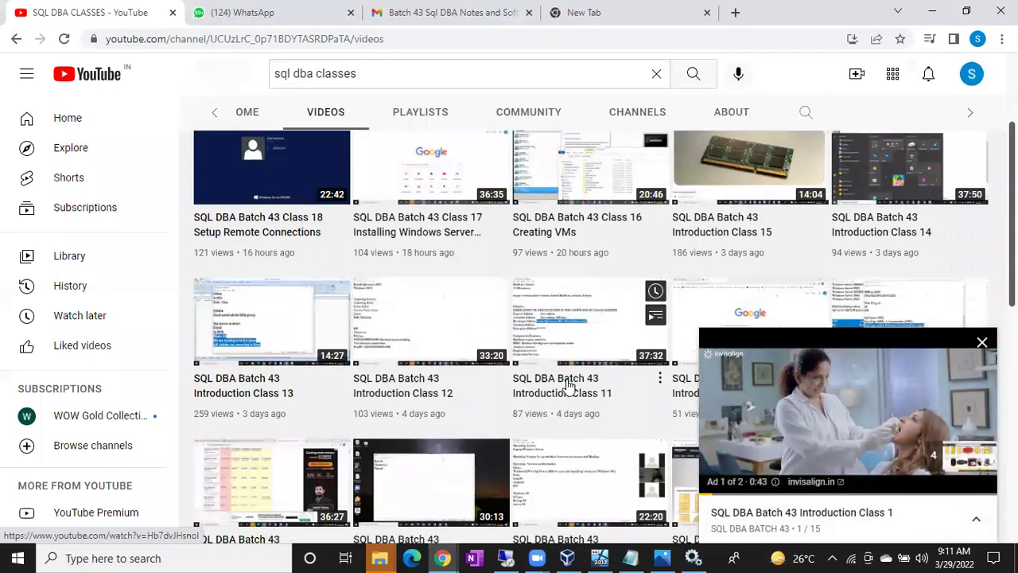
scroll(631, 352, "down", 2)
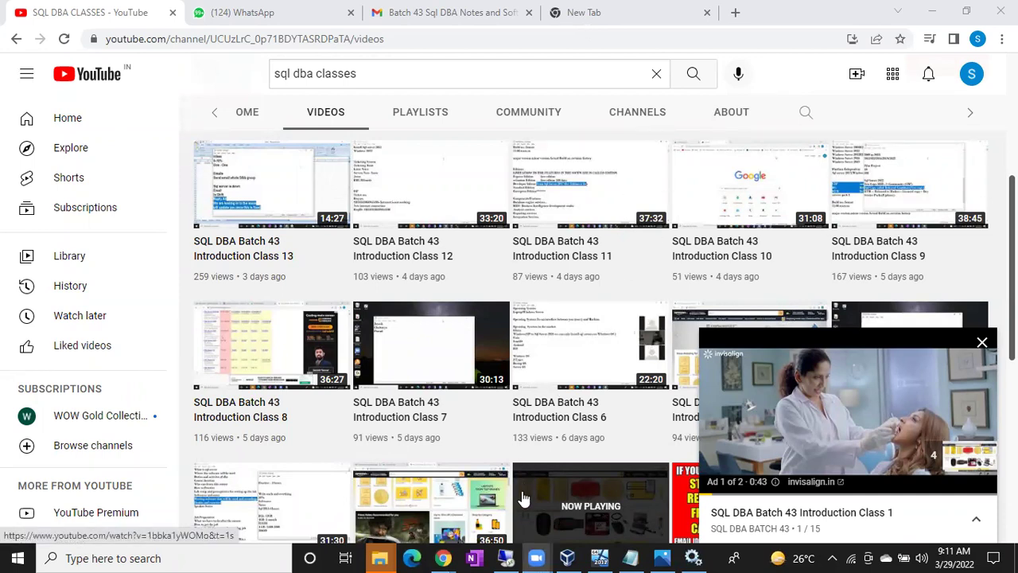
Switch to the remote desktop session, acknowledge the computer restart notice in SQL Server 2017 Setup, and highlight the installation result under Details.
left_click(509, 556)
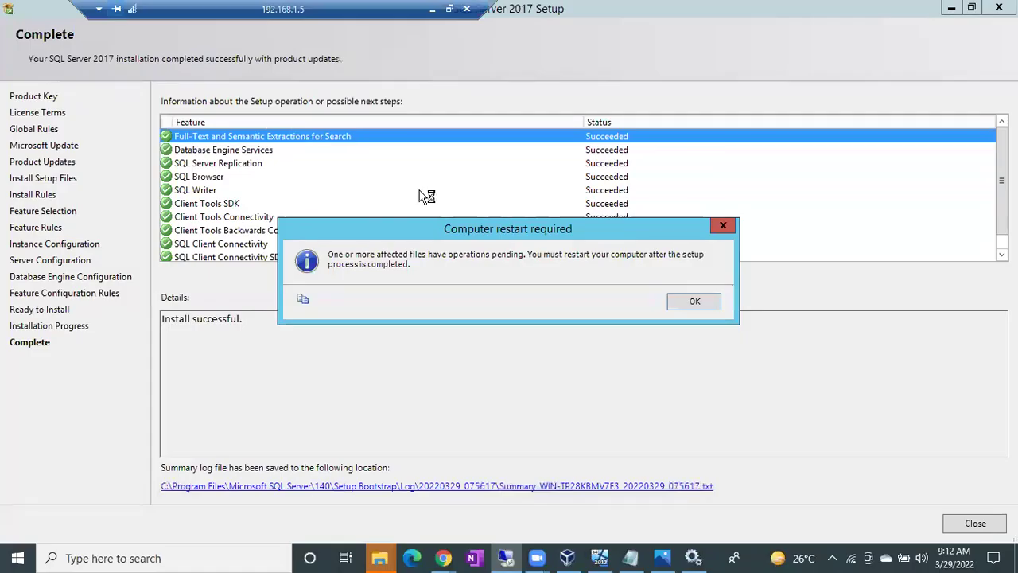
left_click(684, 302)
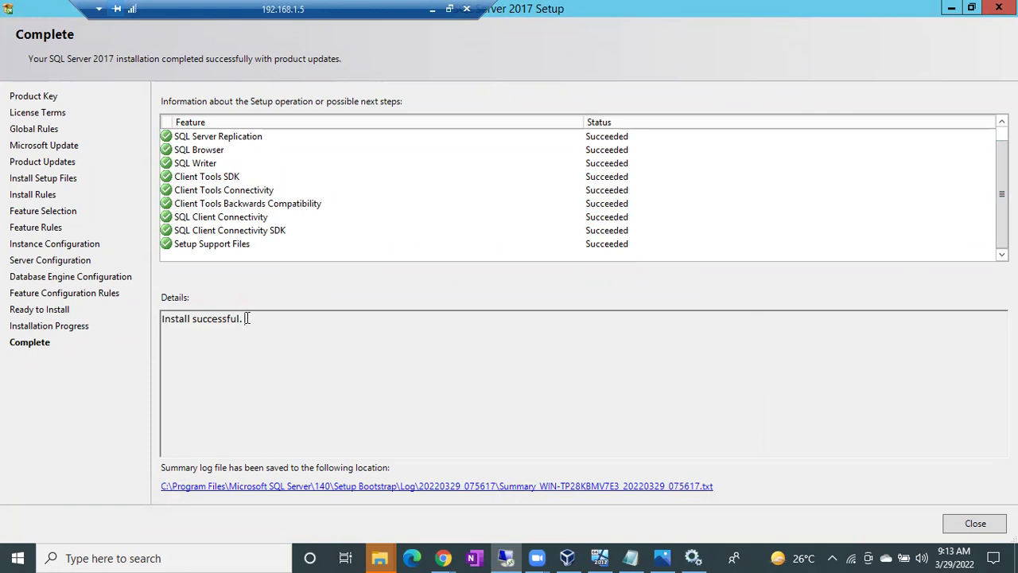
left_click_drag(246, 318, 133, 316)
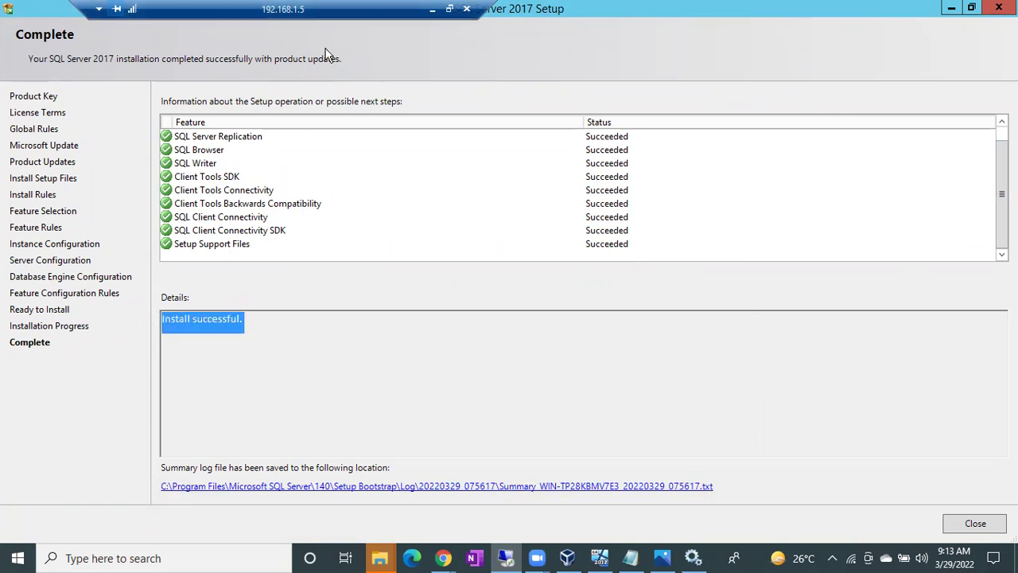